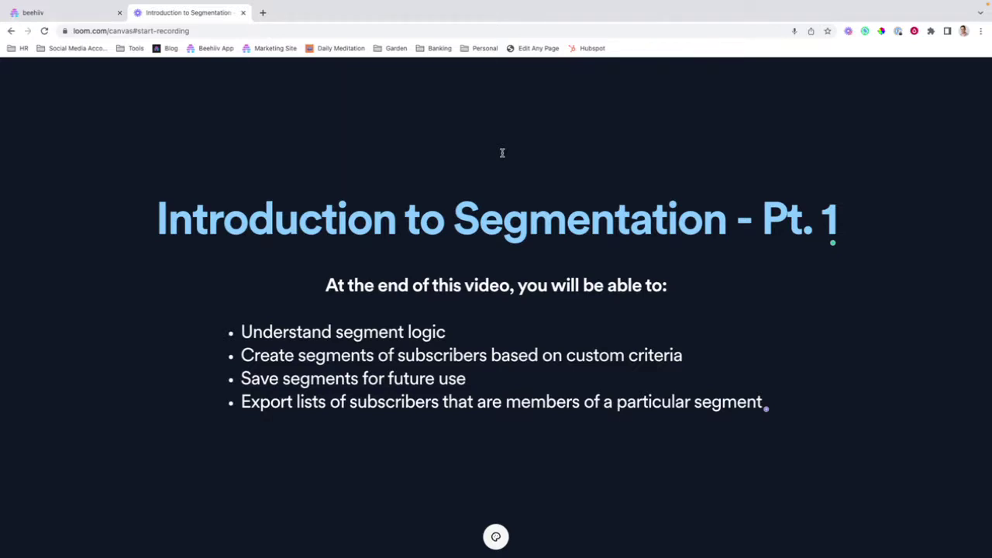
- From the beehiiv dashboard, go to the Segments list under Audience
click(28, 13)
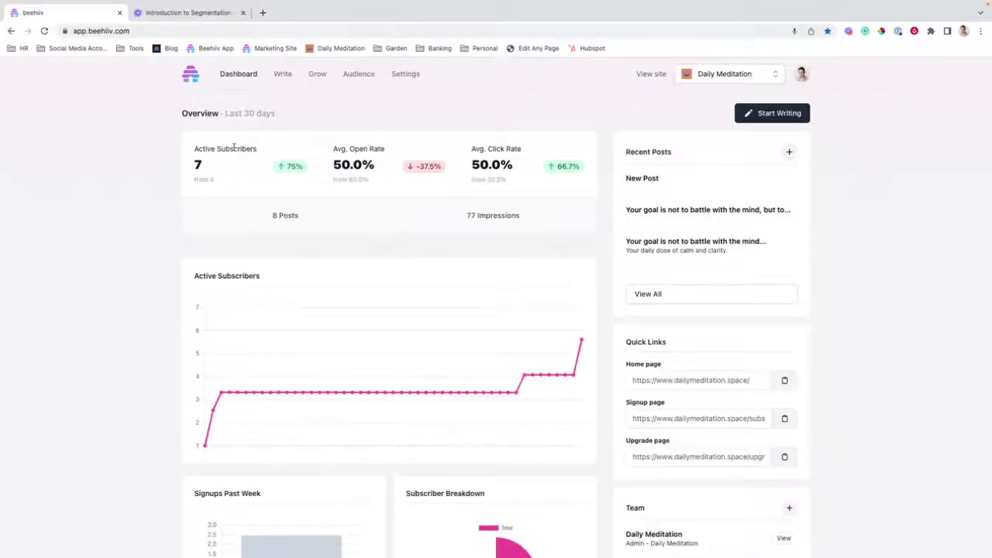
click(354, 74)
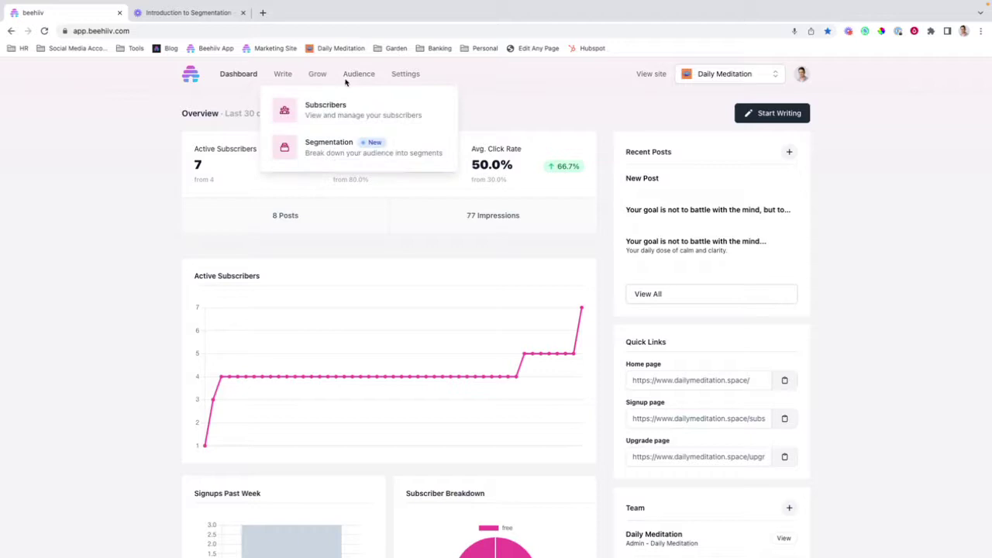
click(321, 141)
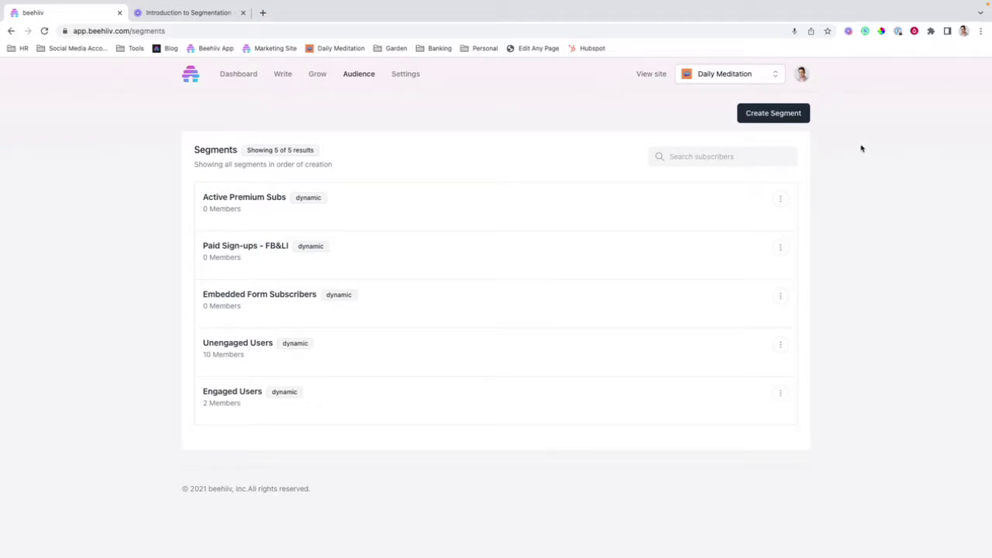
click(752, 118)
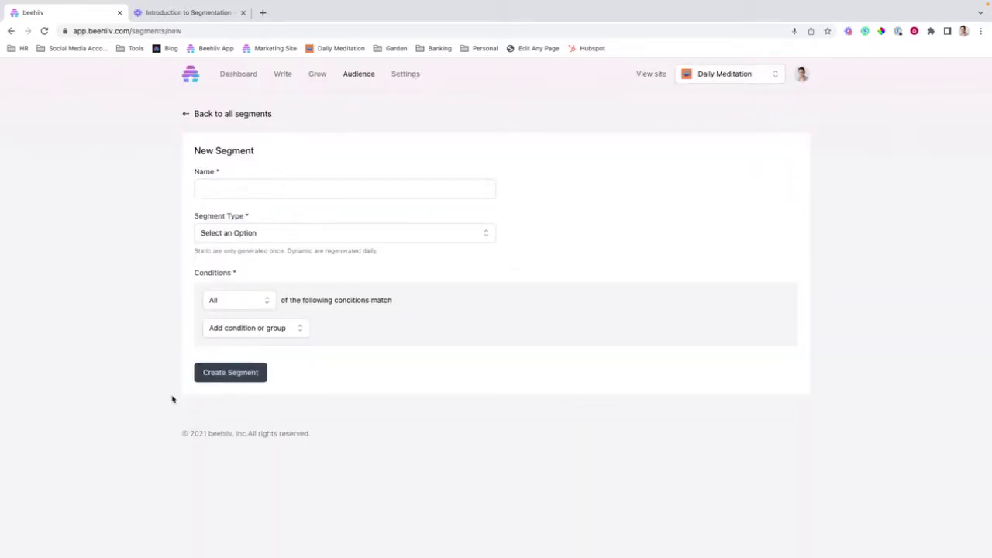
click(234, 189)
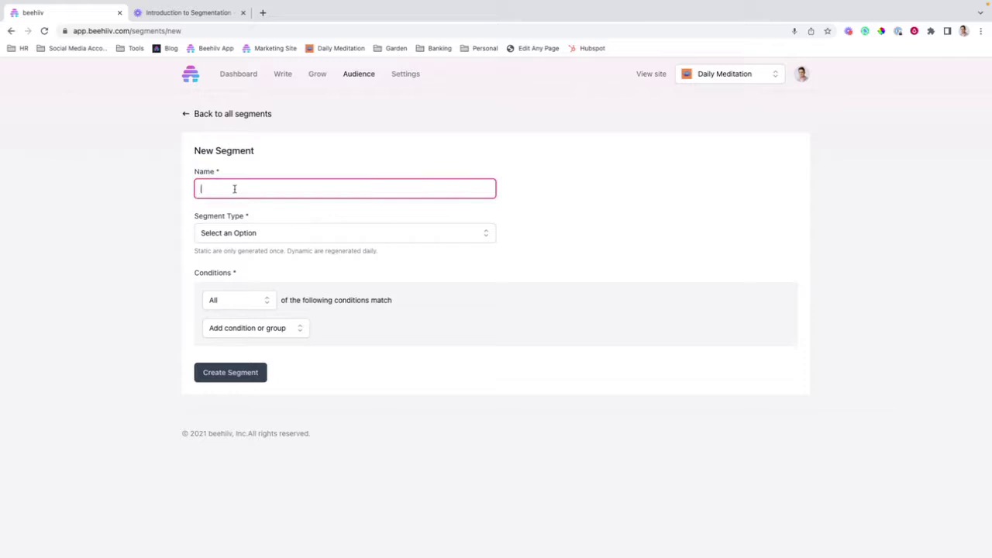
click(235, 237)
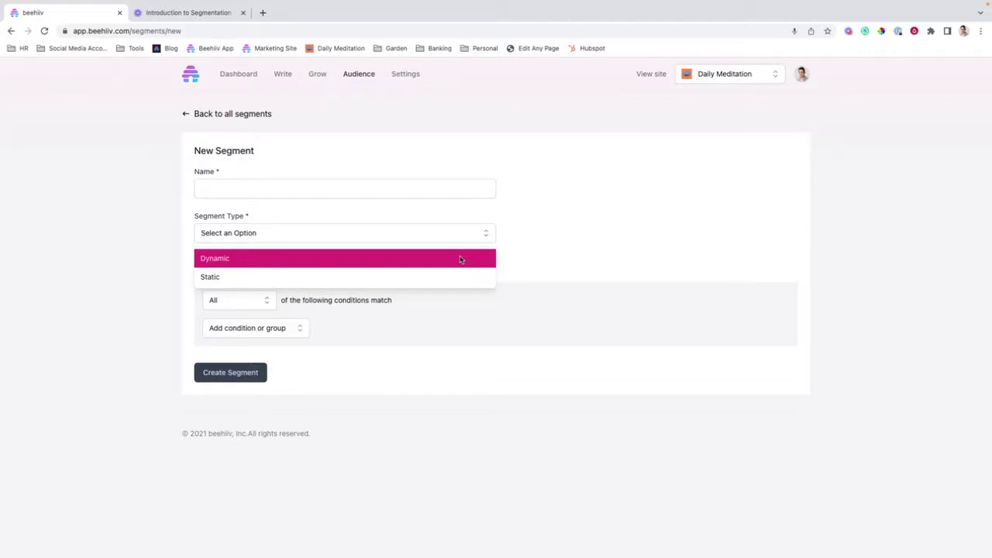
click(583, 222)
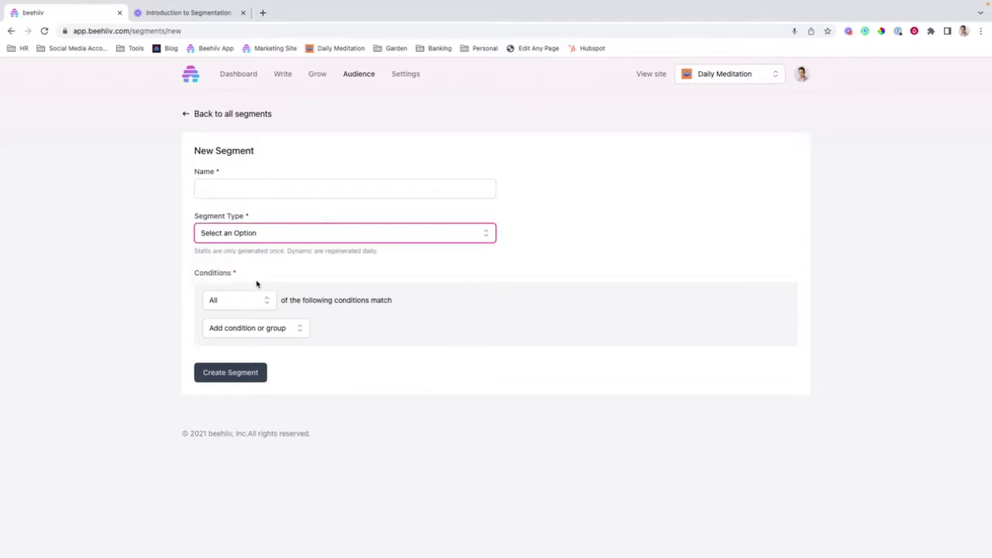
- Add a measure condition set to Clicks (unique)
click(248, 329)
click(242, 338)
click(243, 328)
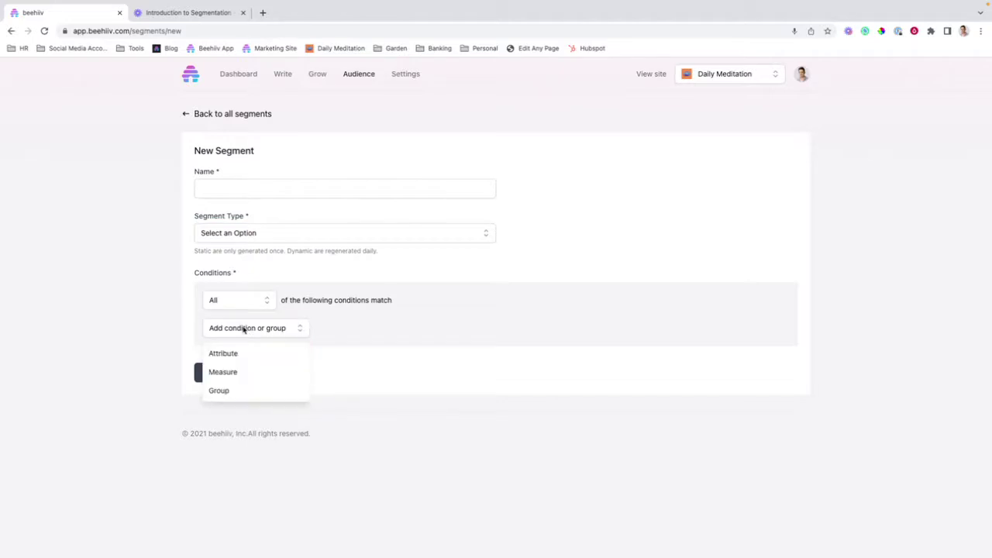
click(239, 371)
click(238, 338)
click(240, 356)
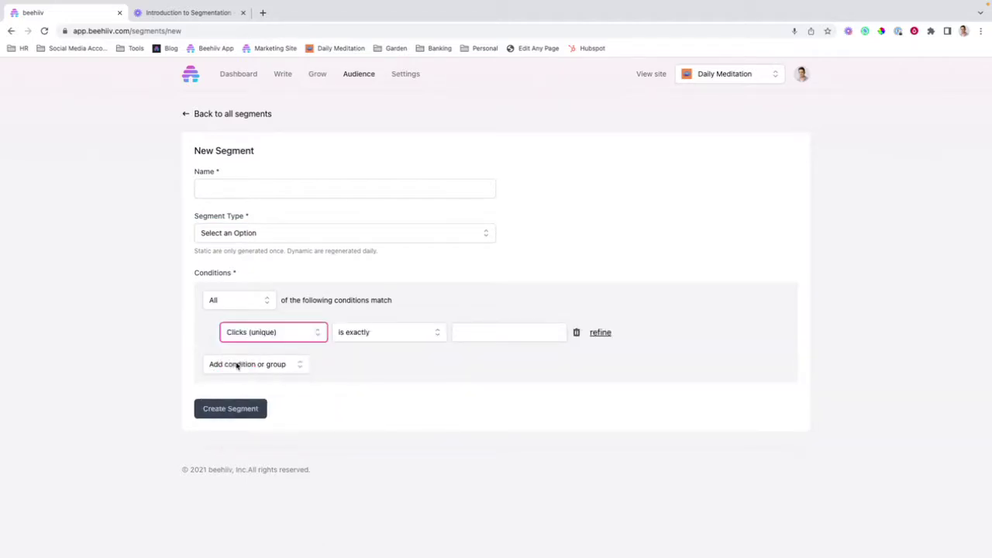
- Add a second measure condition and a nested condition group
click(240, 365)
click(236, 411)
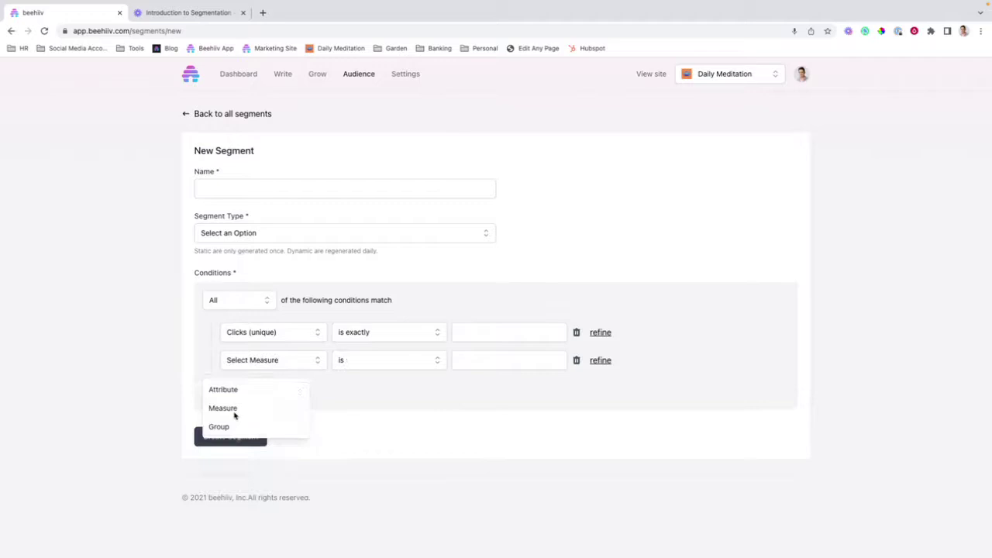
click(239, 399)
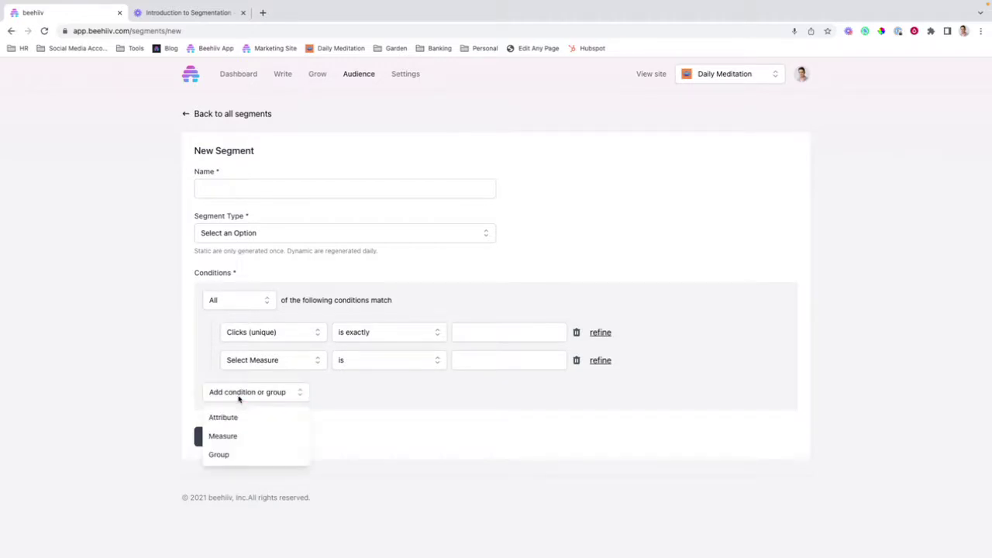
click(236, 456)
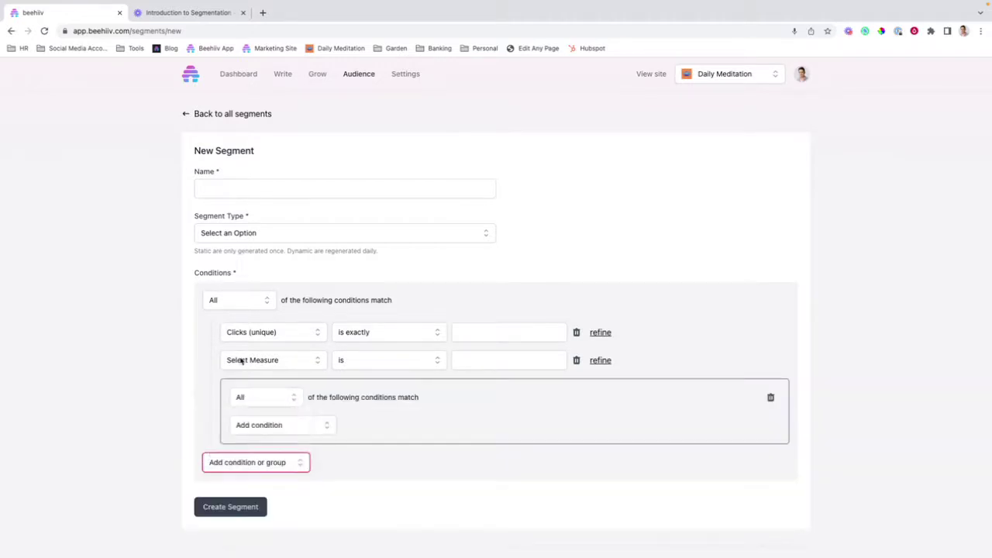
- Review the All/At least one match options and keep the match rule set to All
click(237, 299)
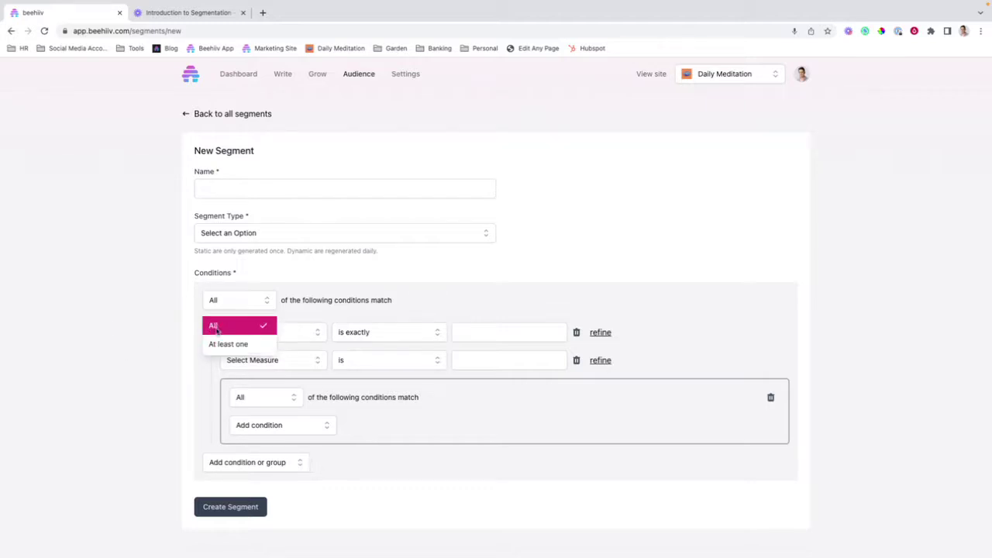
click(642, 332)
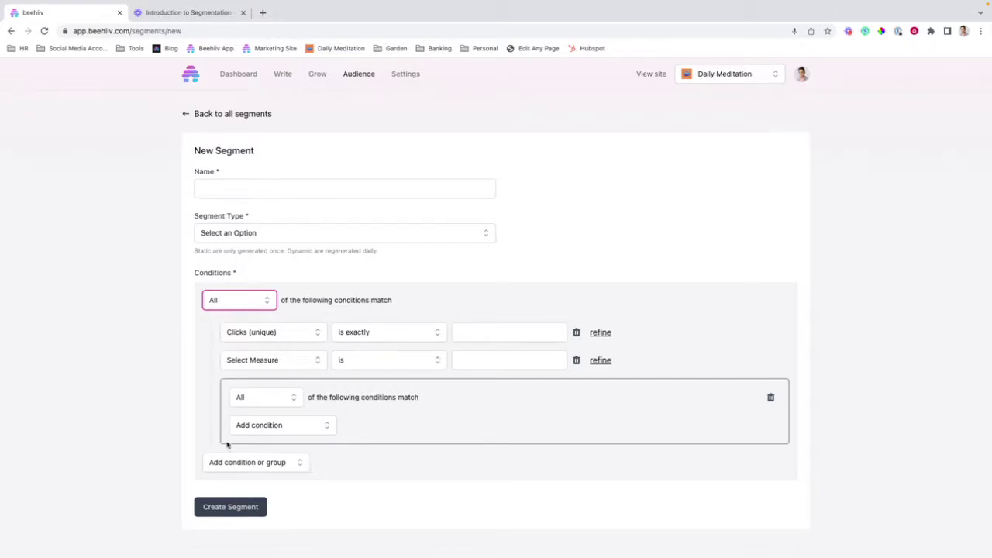
click(261, 300)
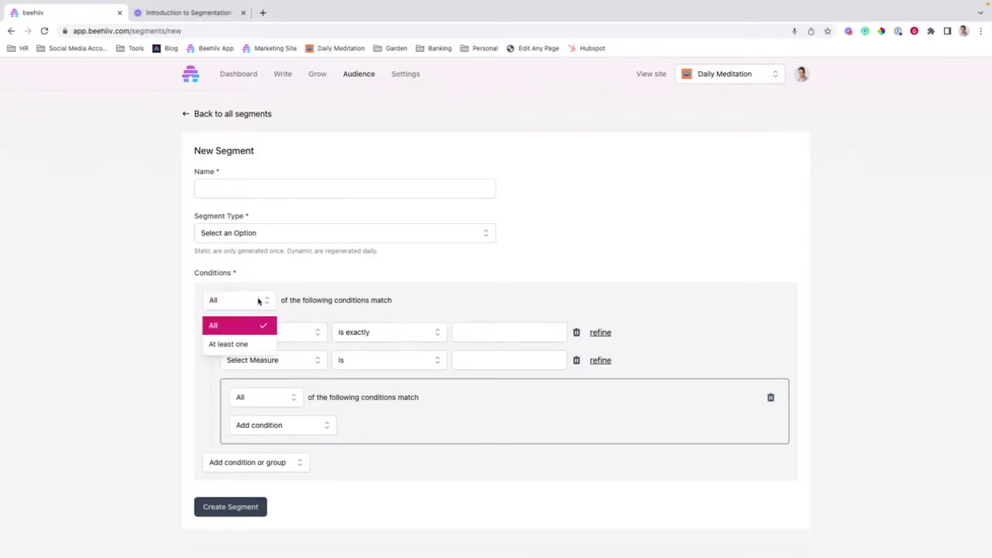
click(525, 313)
click(216, 307)
click(187, 341)
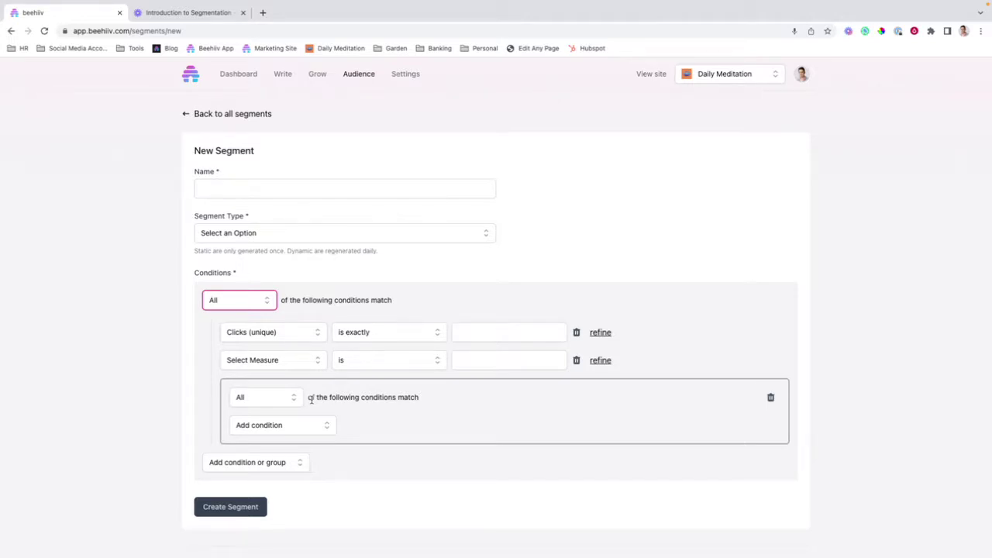
- Set the second condition to Clicks (unique), then delete the duplicate Clicks (unique) condition
click(273, 361)
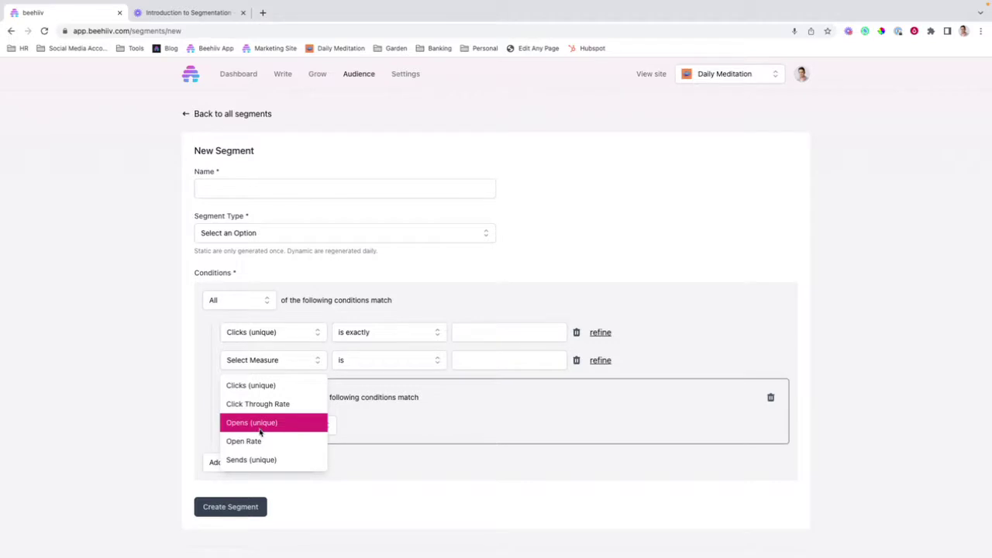
click(272, 385)
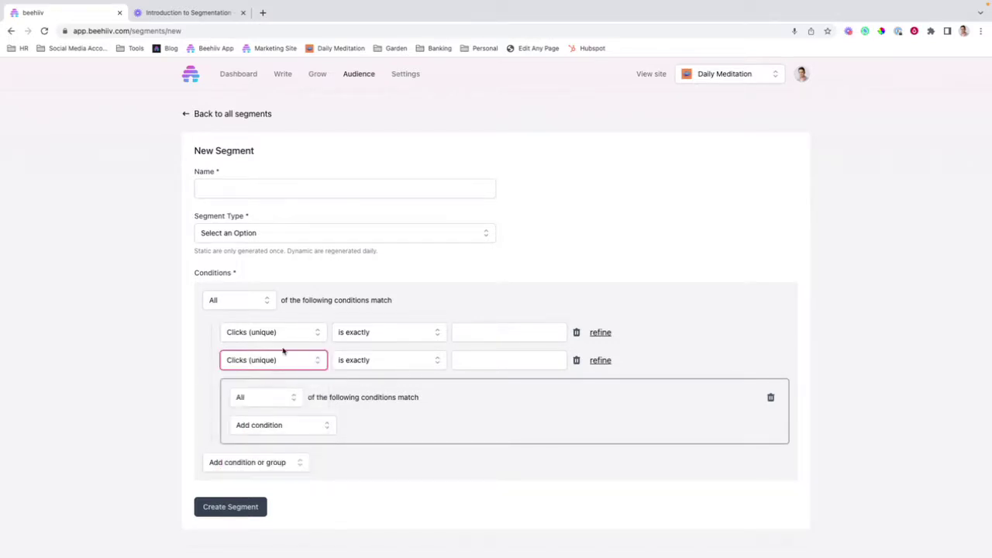
click(303, 332)
click(293, 363)
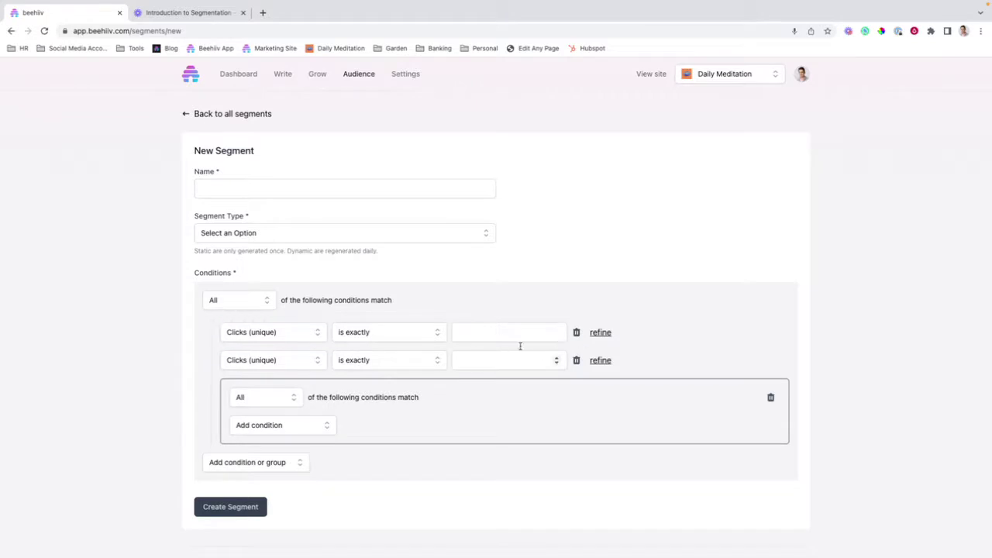
click(577, 333)
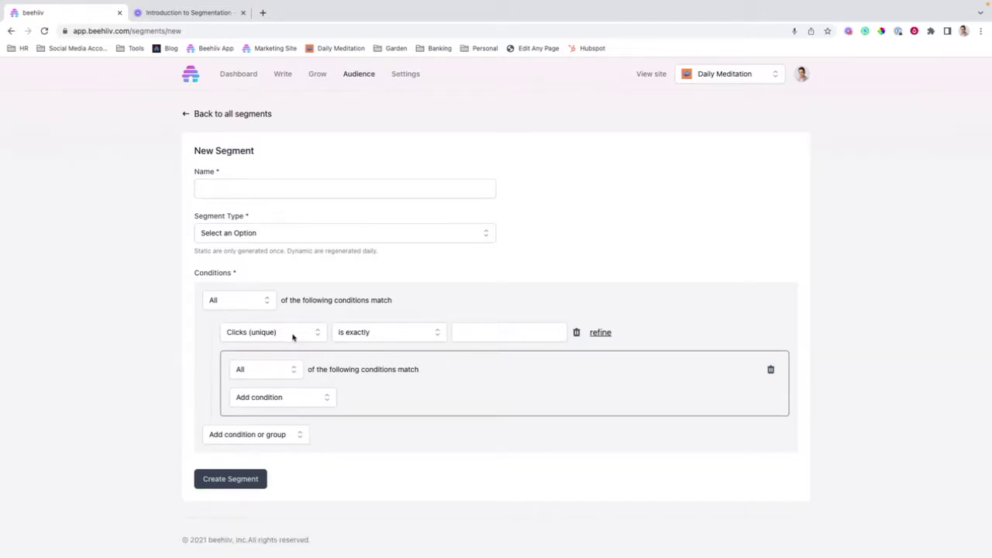
- Give the clicks condition a value of 0 and a time window of 7 days
click(397, 331)
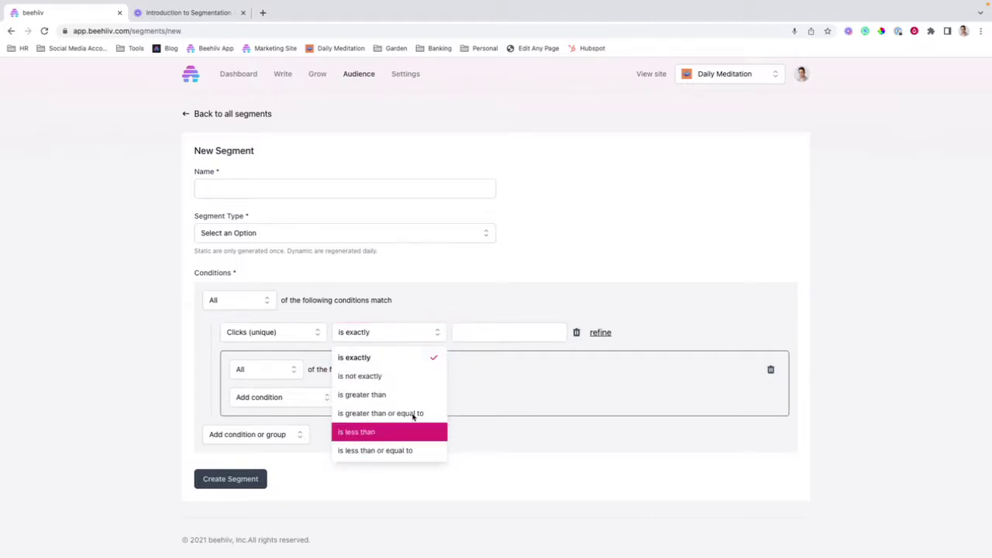
click(460, 331)
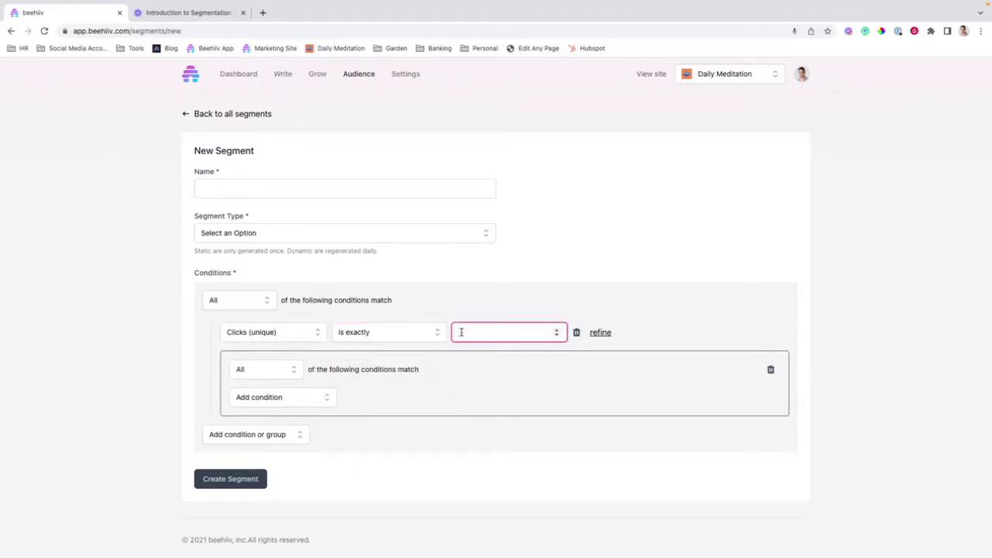
text(0)
click(597, 332)
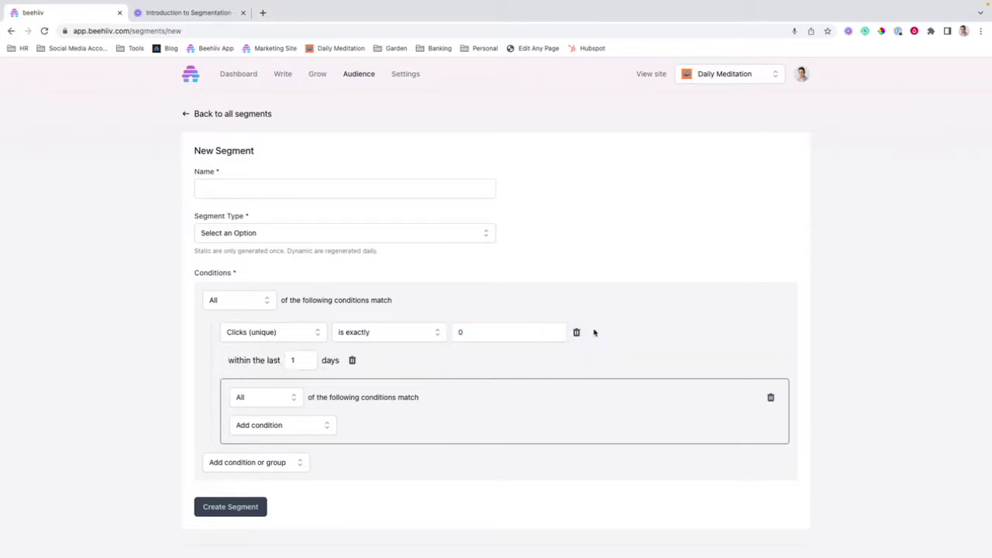
click(296, 360)
key(BackSpace)
text(4)
key(BackSpace)
text(5)
click(307, 358)
click(307, 358)
- Change the clicks condition to 'is greater than' 5
click(457, 332)
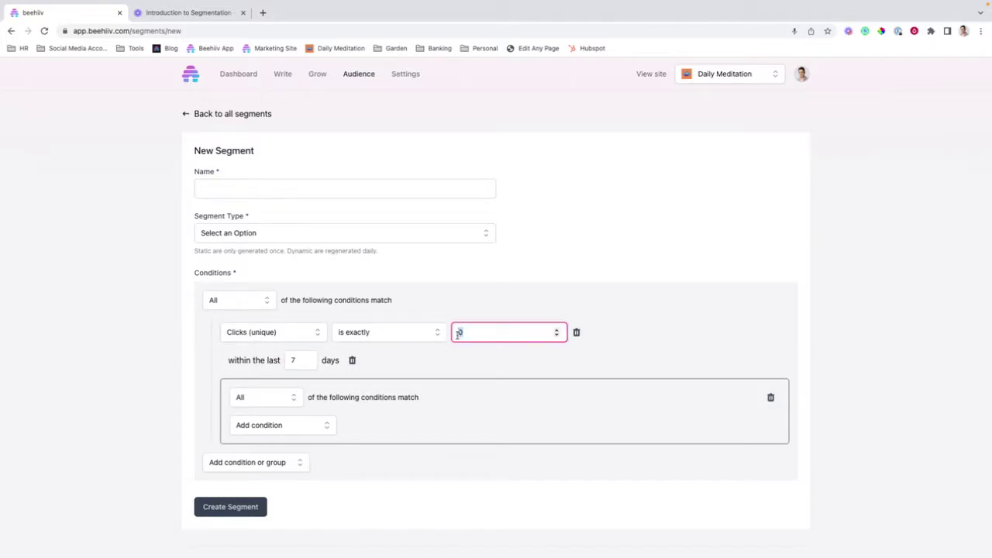
text(5)
click(426, 378)
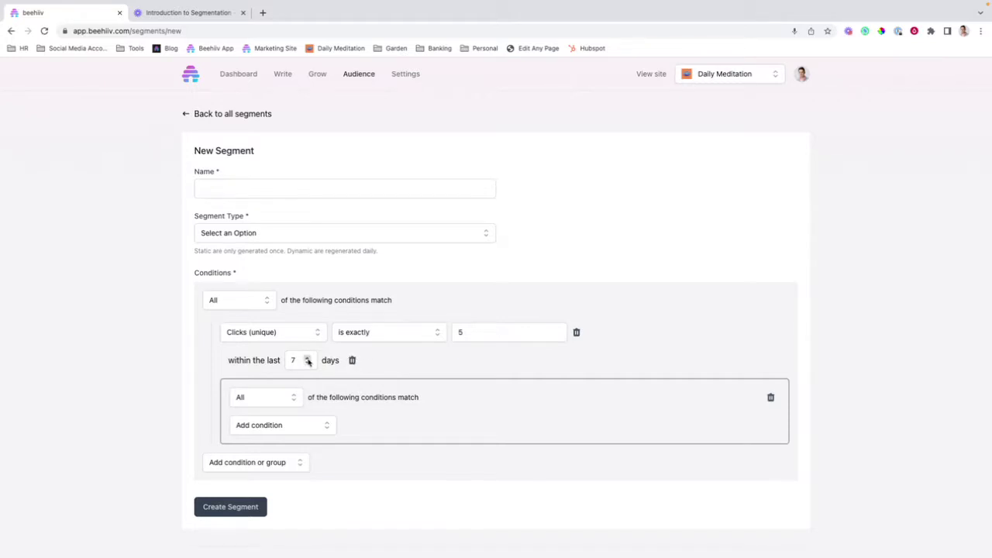
click(380, 342)
click(387, 394)
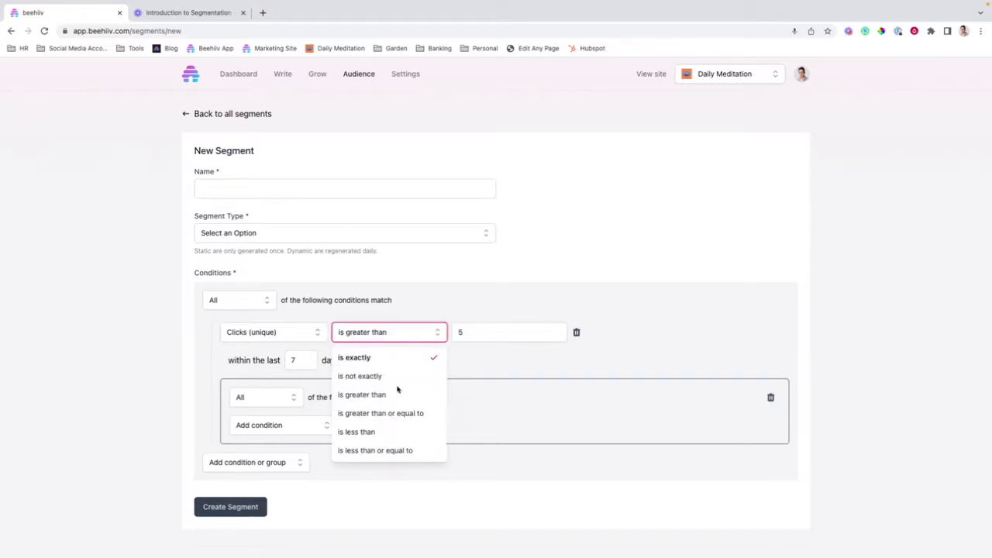
click(468, 335)
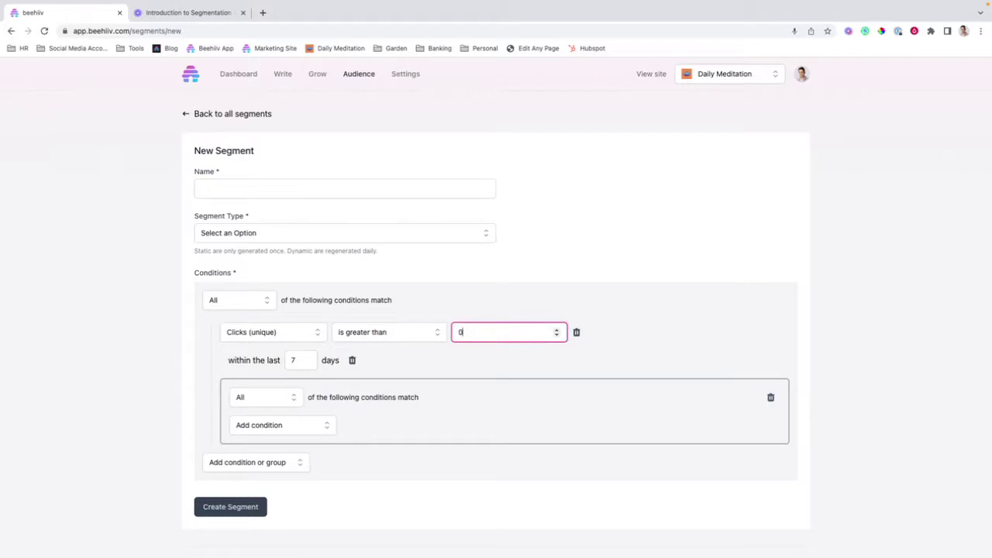
- Set the time window to 27 days, then delete the Clicks (unique) condition
click(302, 362)
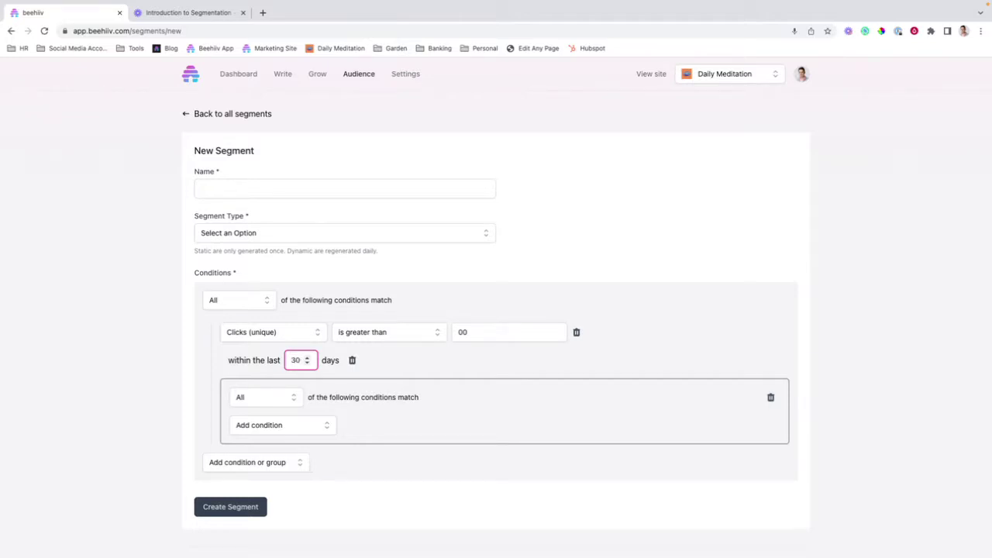
scroll(307, 361, down, 3)
click(439, 357)
click(302, 338)
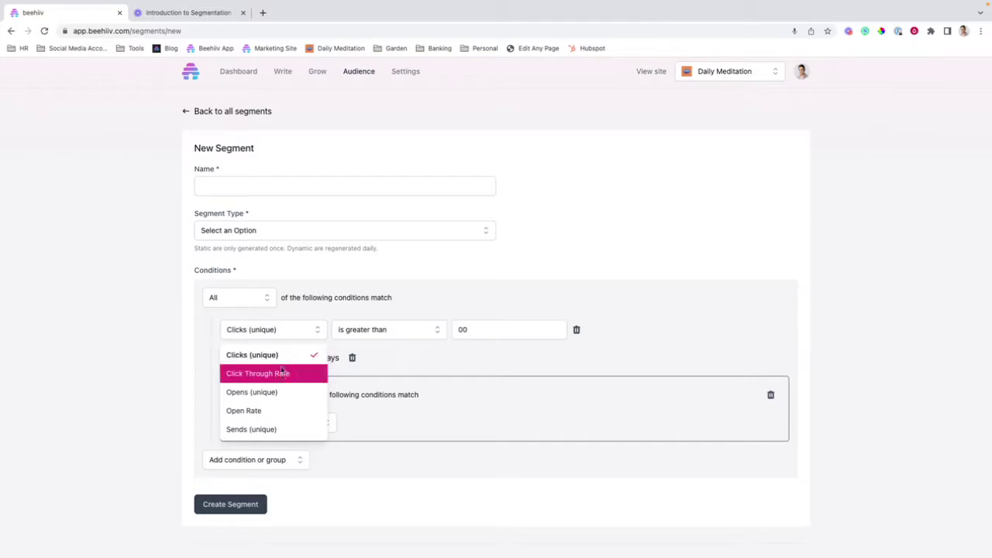
click(393, 353)
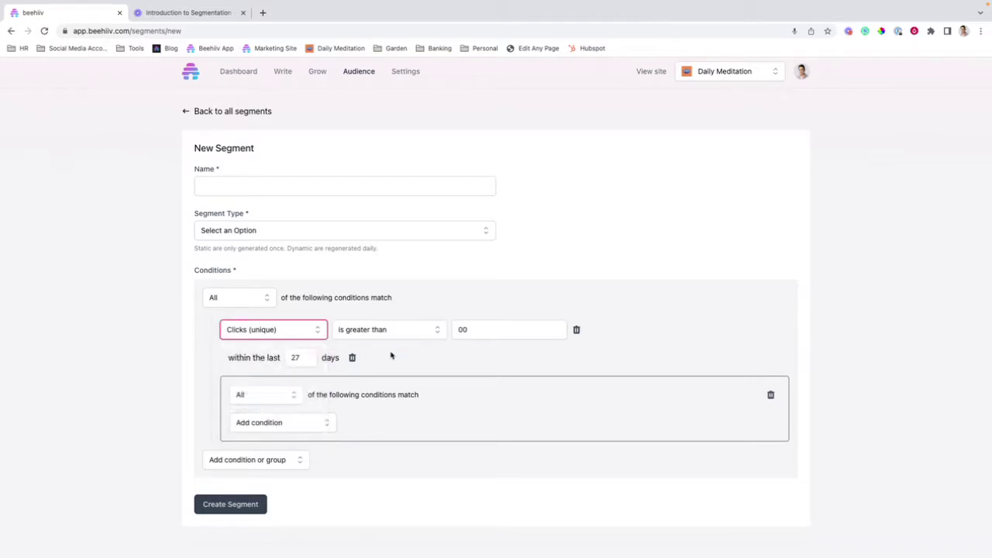
click(583, 331)
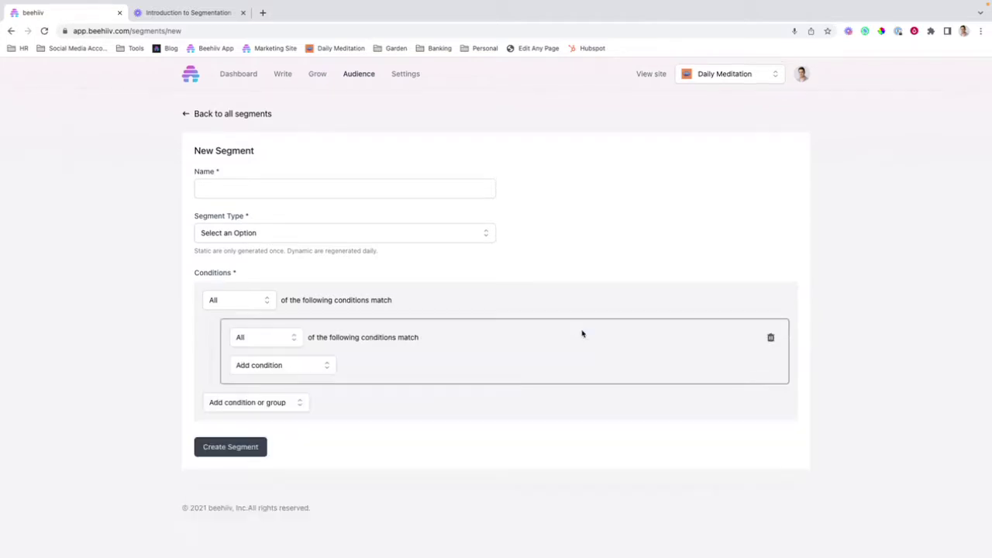
click(250, 405)
click(248, 427)
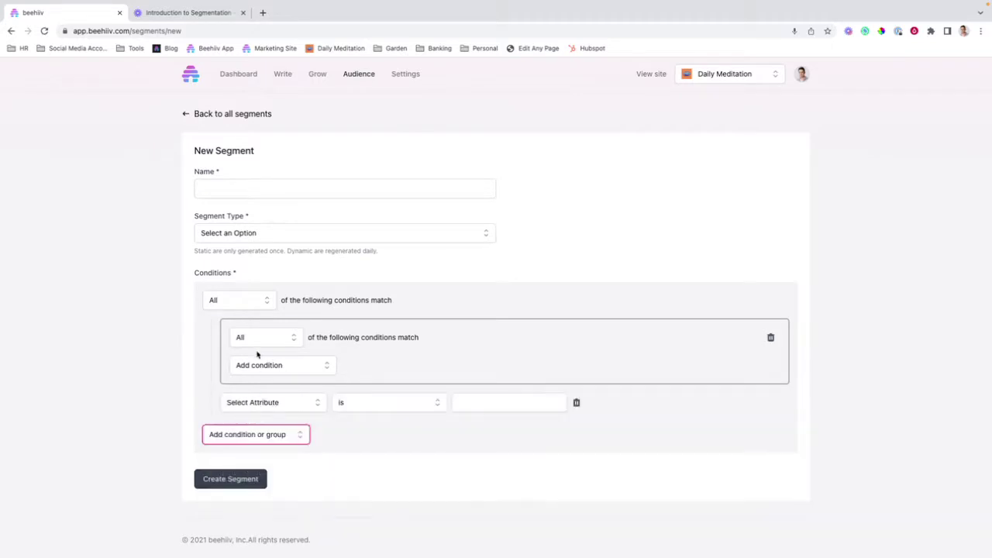
click(267, 405)
click(271, 432)
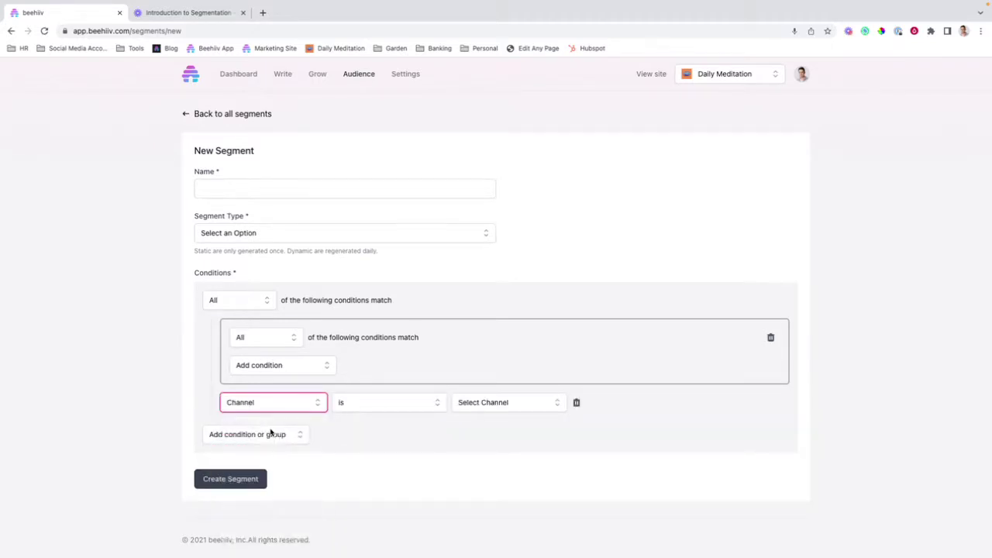
click(324, 407)
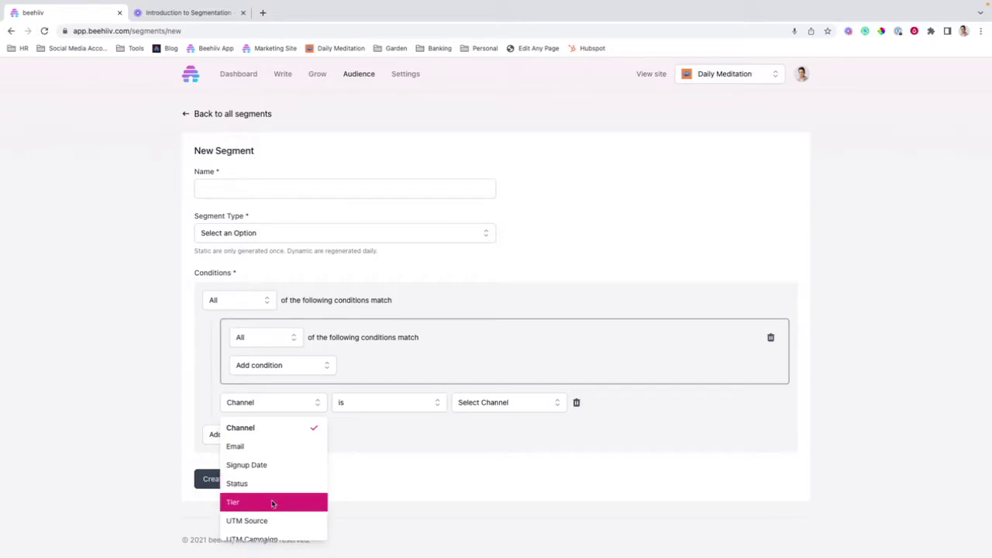
scroll(272, 504, down, 1)
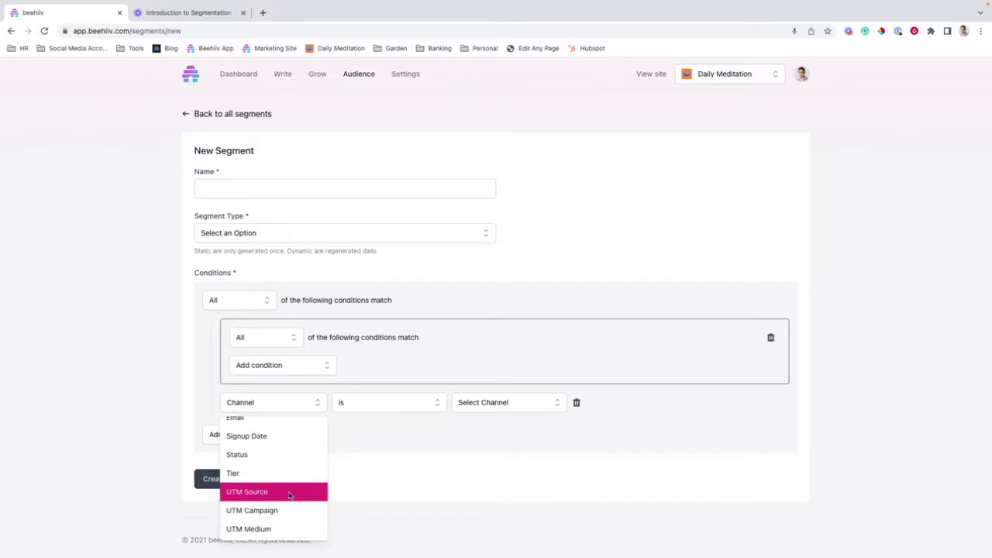
scroll(290, 509, up, 1)
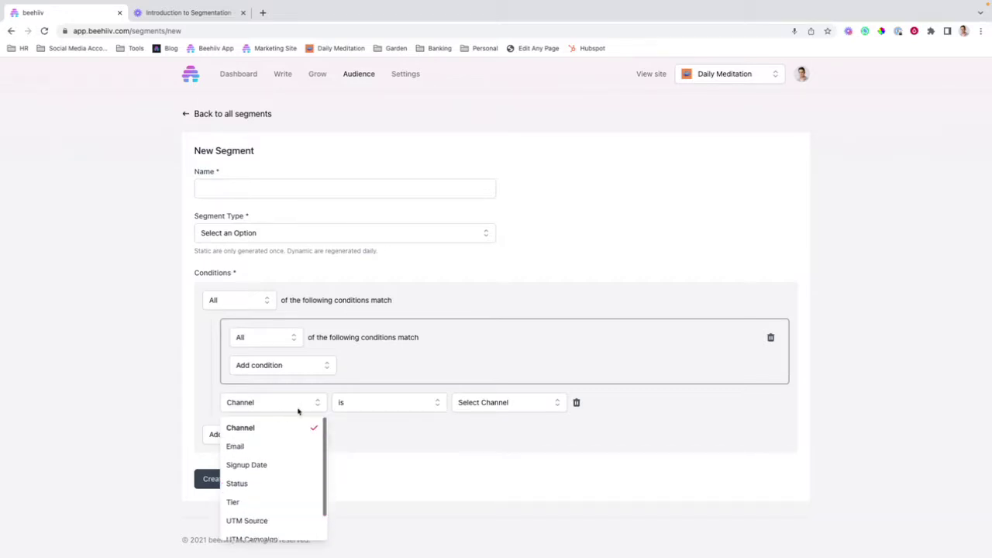
click(385, 408)
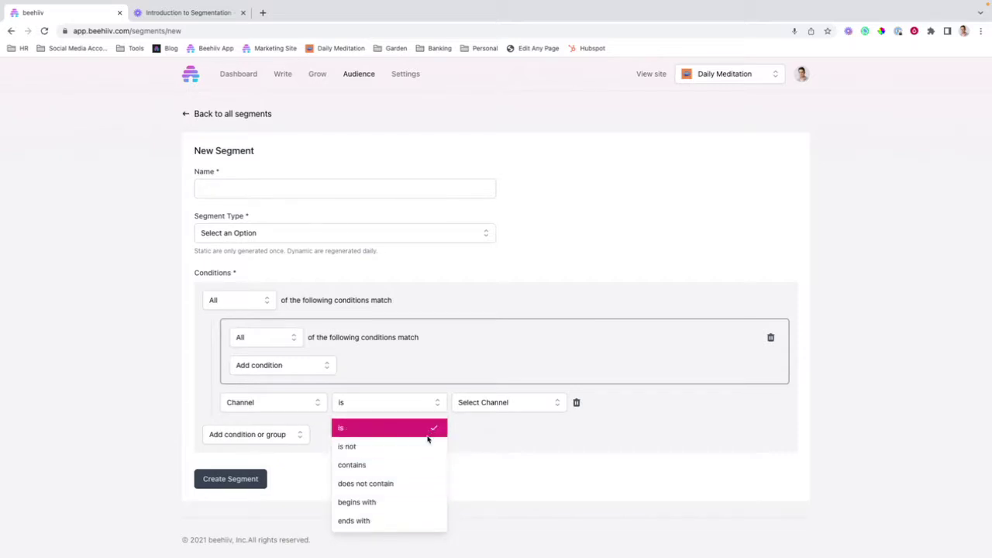
click(495, 410)
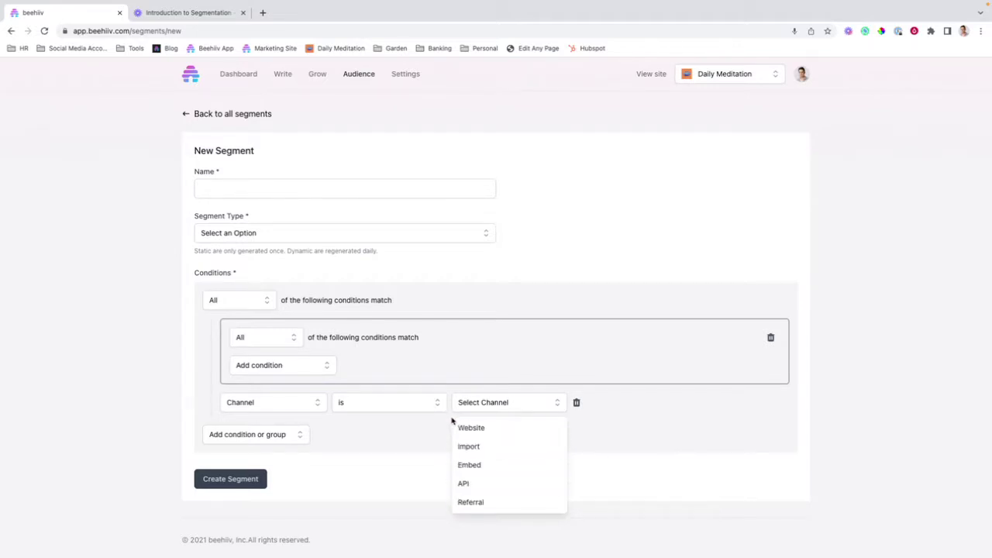
click(295, 403)
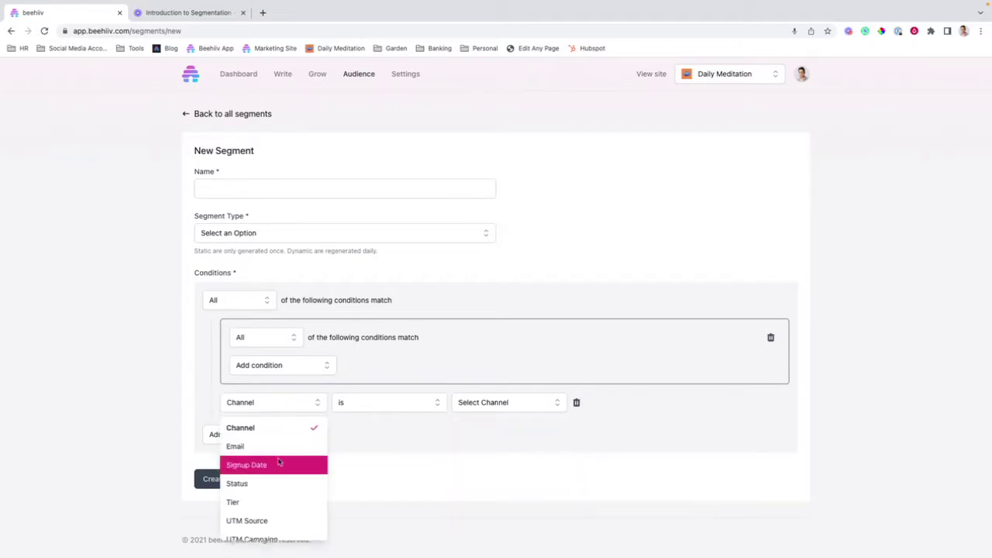
click(235, 447)
click(374, 405)
click(473, 405)
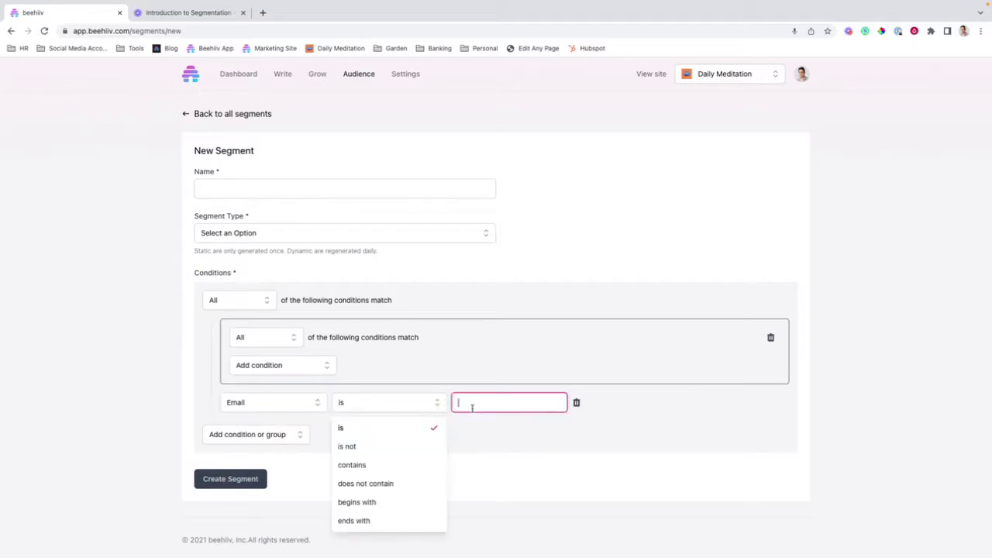
text(bm)
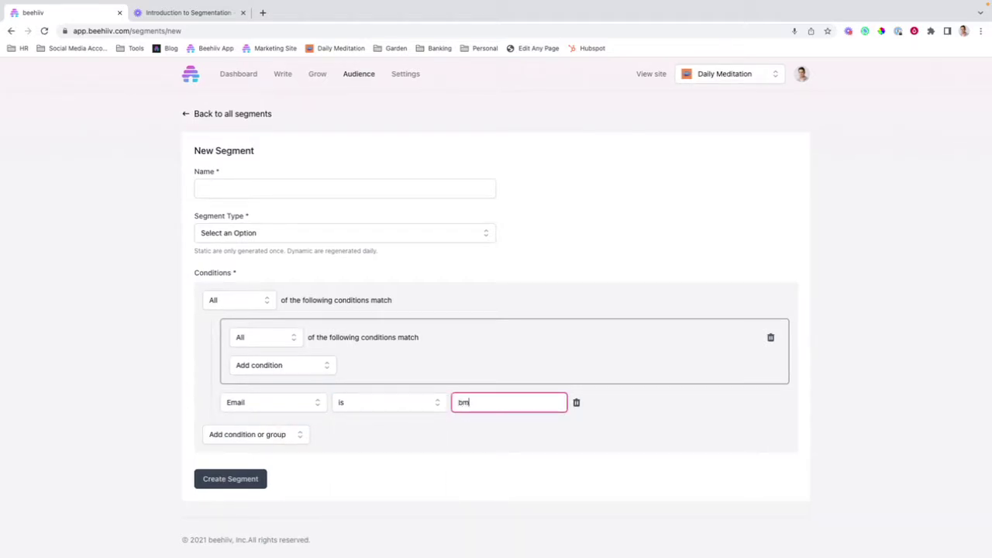
key(BackSpace)
text(gmail)
click(256, 406)
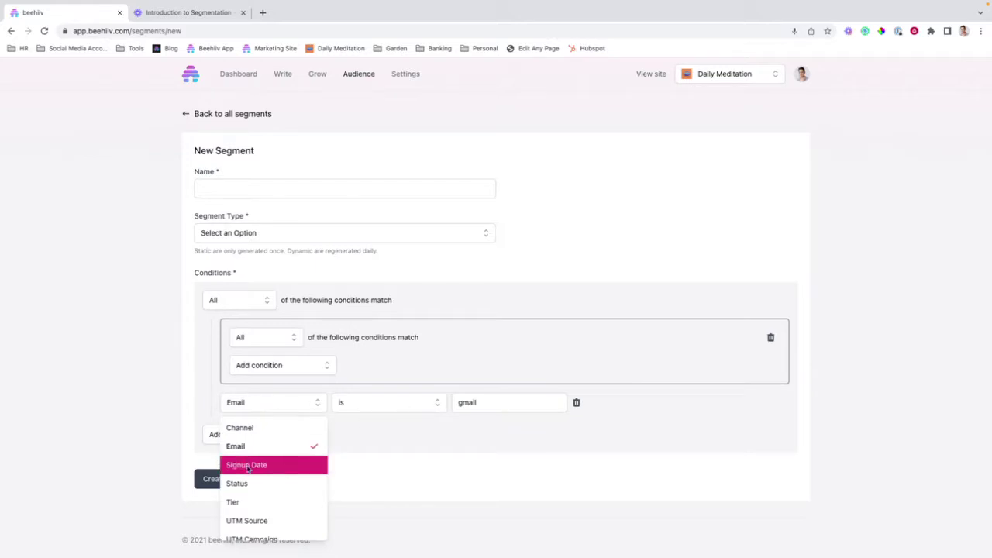
scroll(273, 481, down, 1)
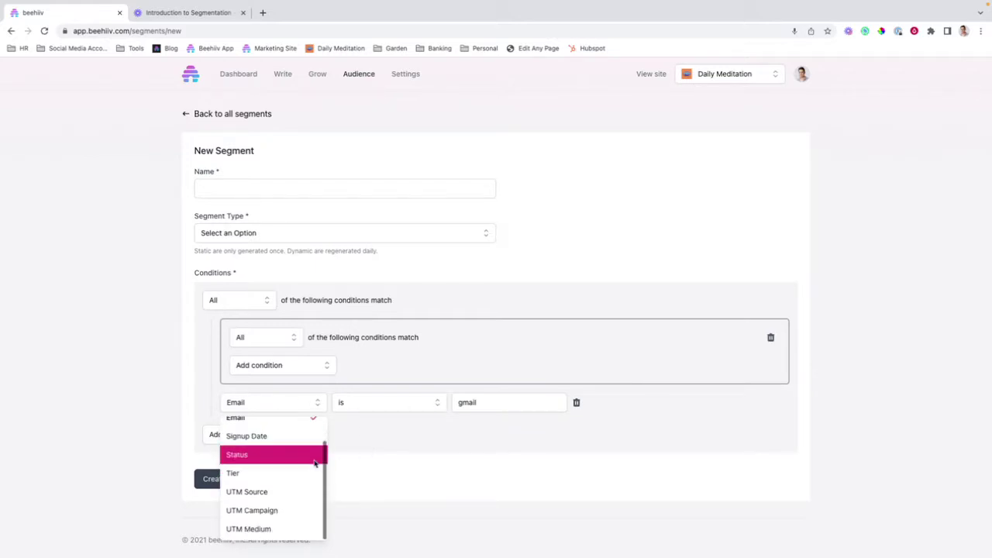
click(383, 469)
scroll(317, 380, down, 1)
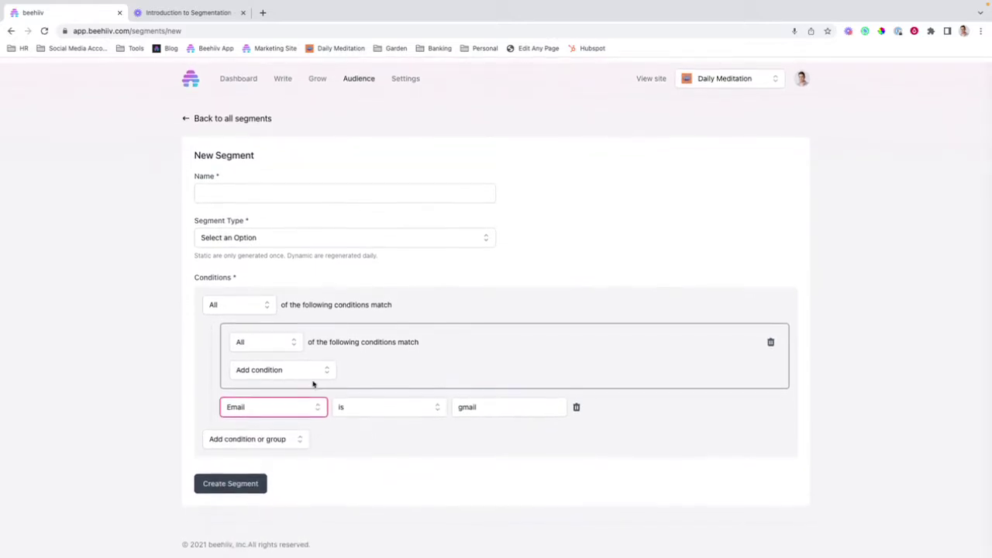
click(578, 403)
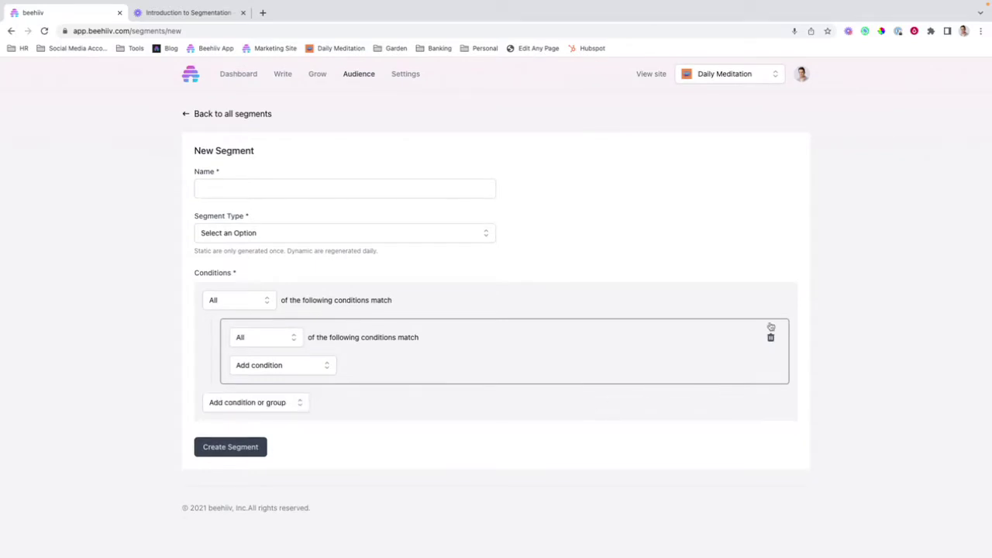
- Delete the empty nested group and return to the list of all segments
click(771, 338)
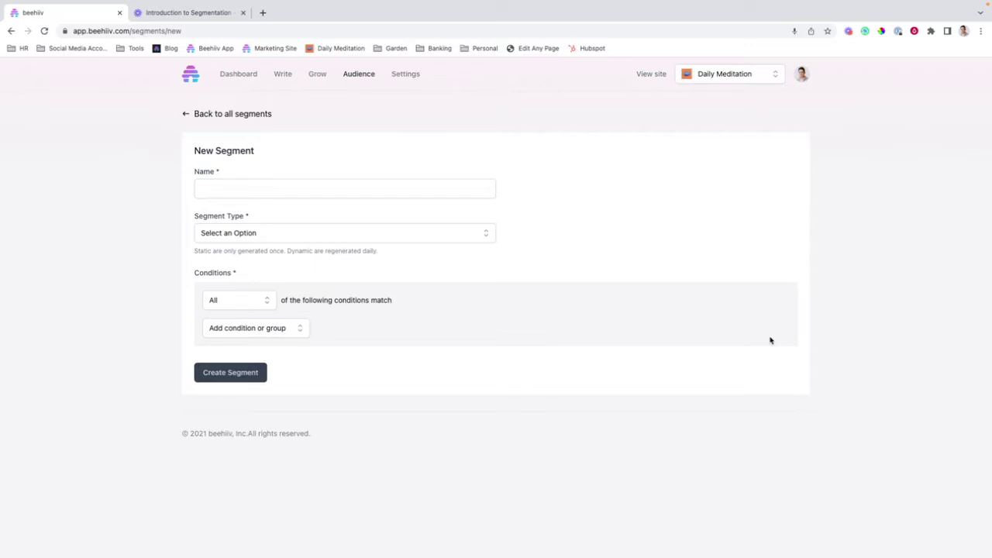
click(216, 114)
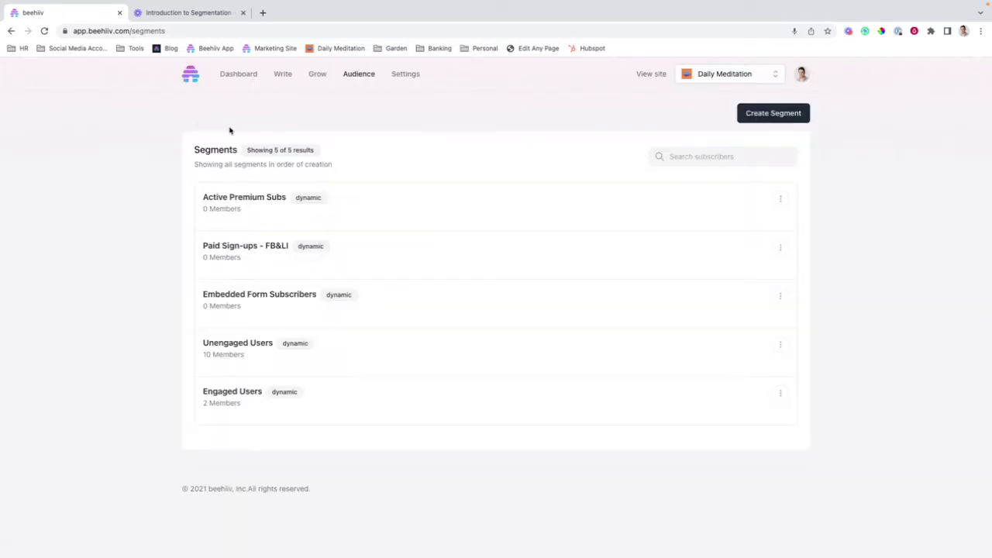